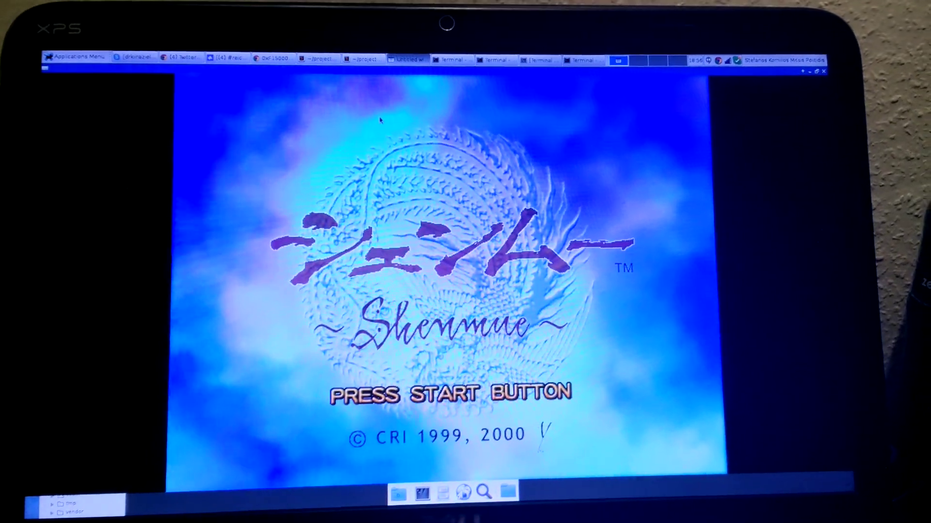
# - Start a New Game from the Shenmue title, dismiss the unformatted memory card notice, and highlight YES
pyautogui.press('Return')
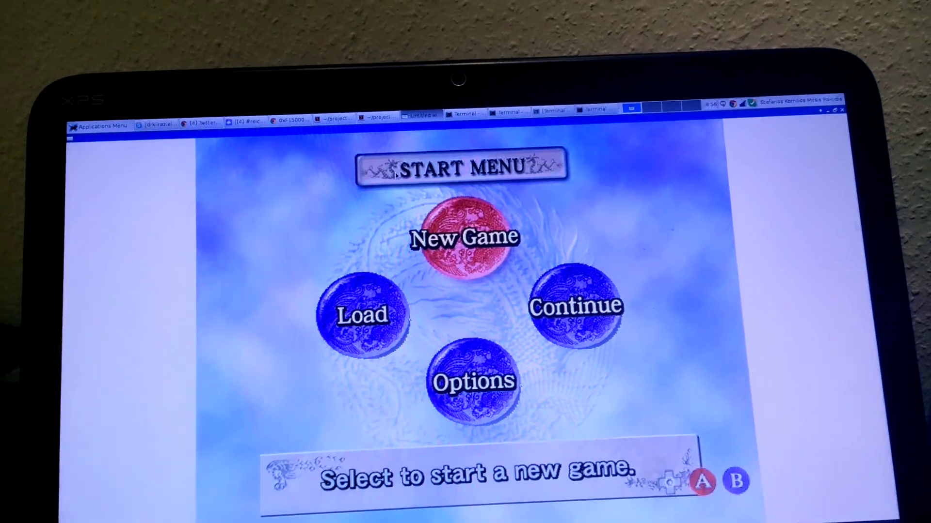
pyautogui.press('Return')
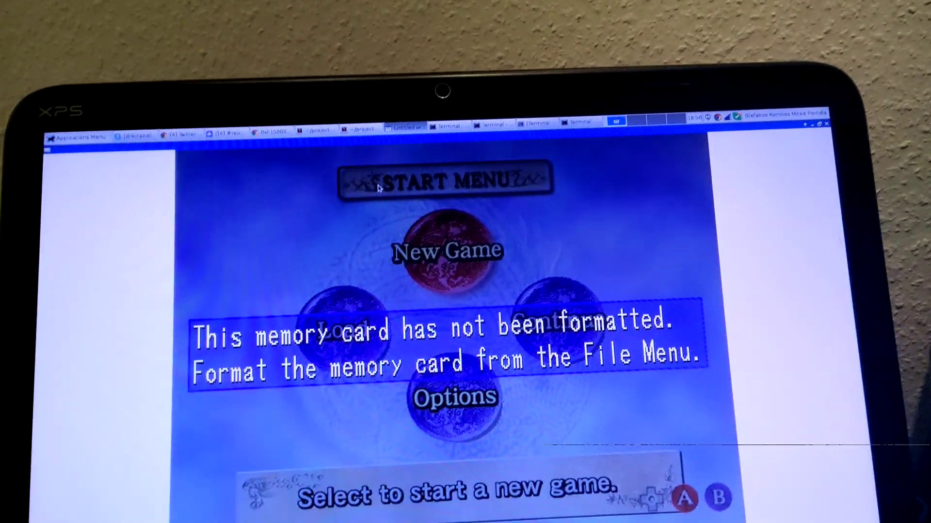
pyautogui.press('Return')
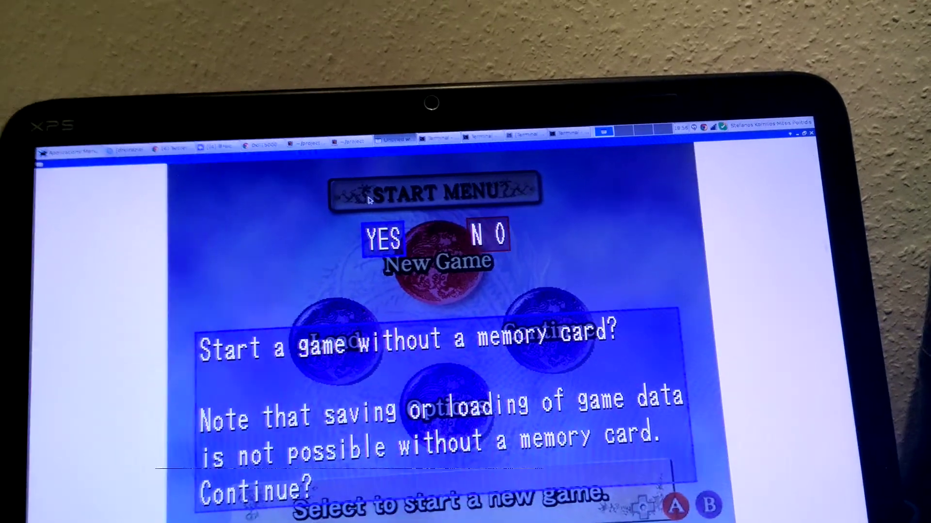
pyautogui.press('Left')
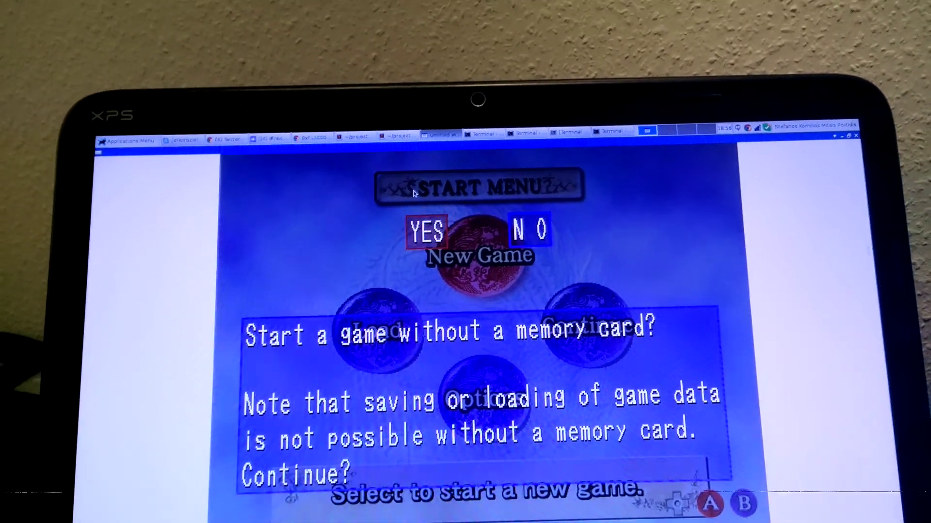
# - Confirm YES to play without a memory card, loading the Yokosuka, Nov. 29, 1986 intro
pyautogui.press('Return')
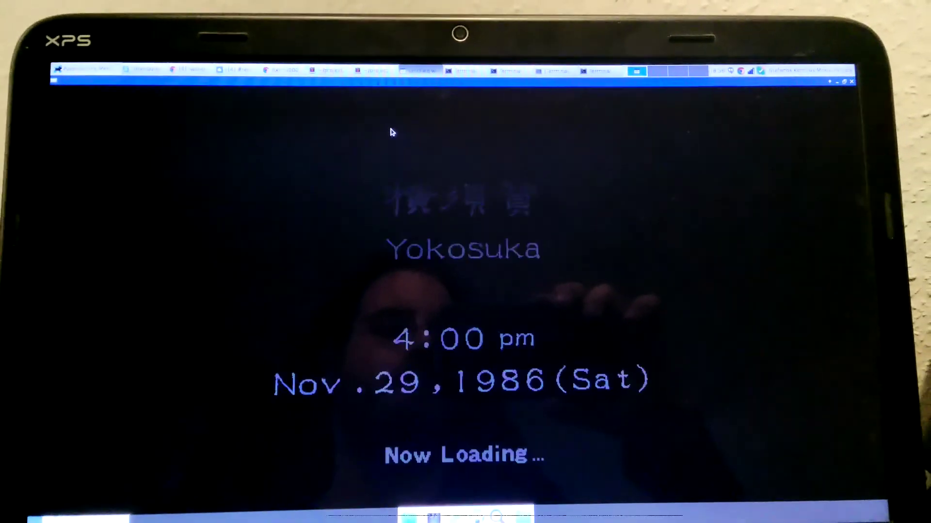